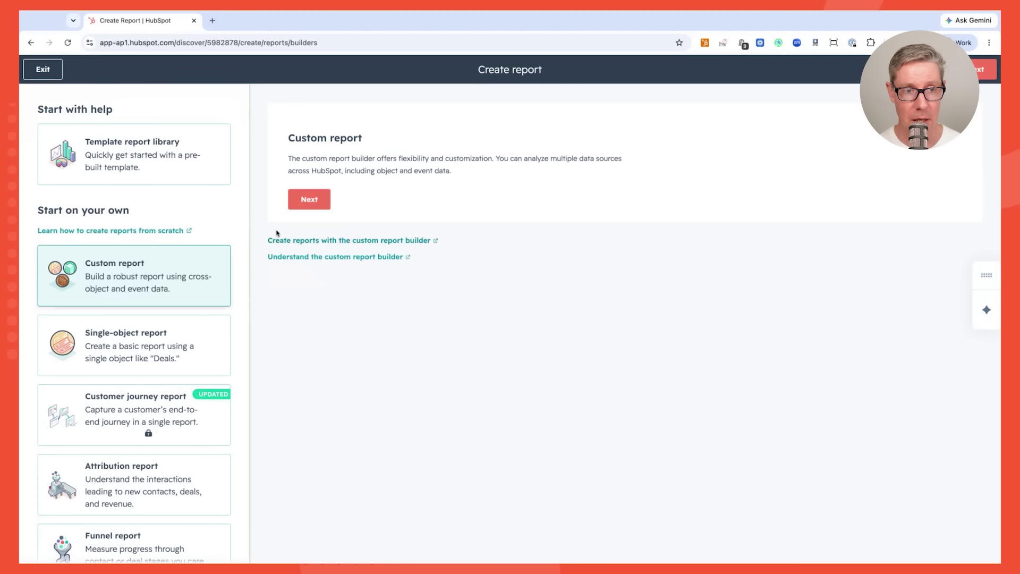
- Start a custom report with Companies as the primary data source and Deals as an additional source
left_click(310, 205)
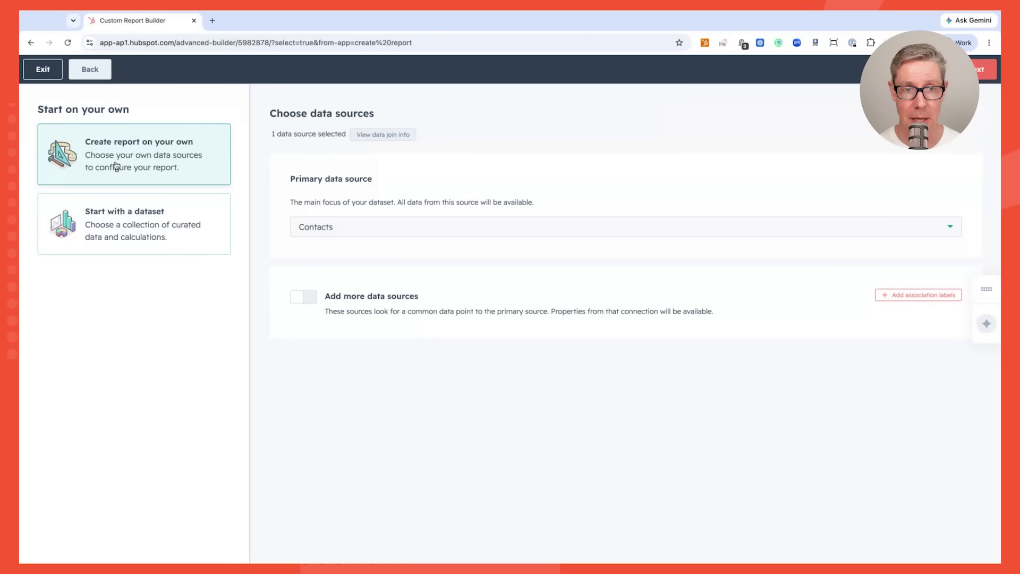
left_click(345, 228)
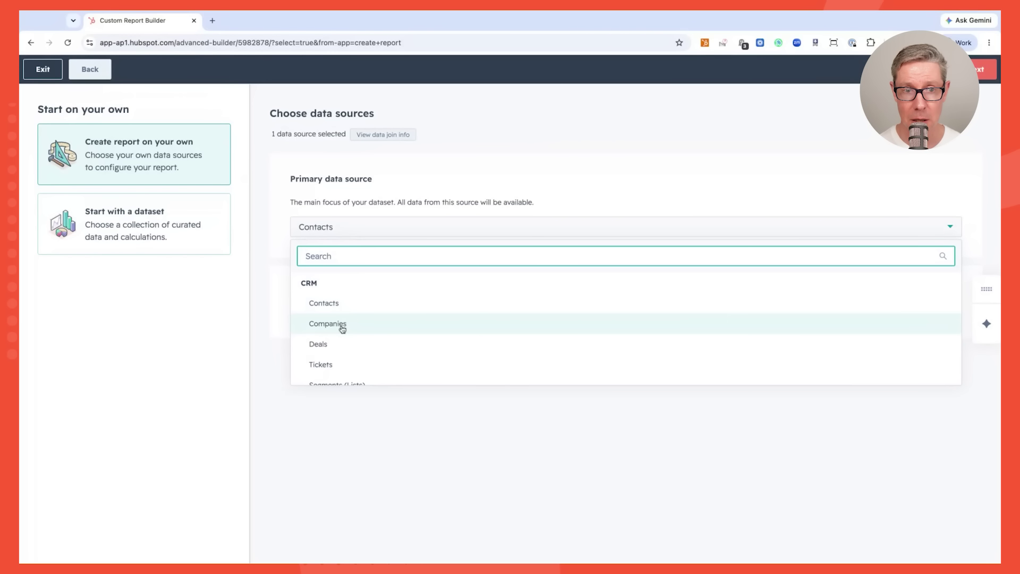
left_click(343, 324)
left_click(312, 301)
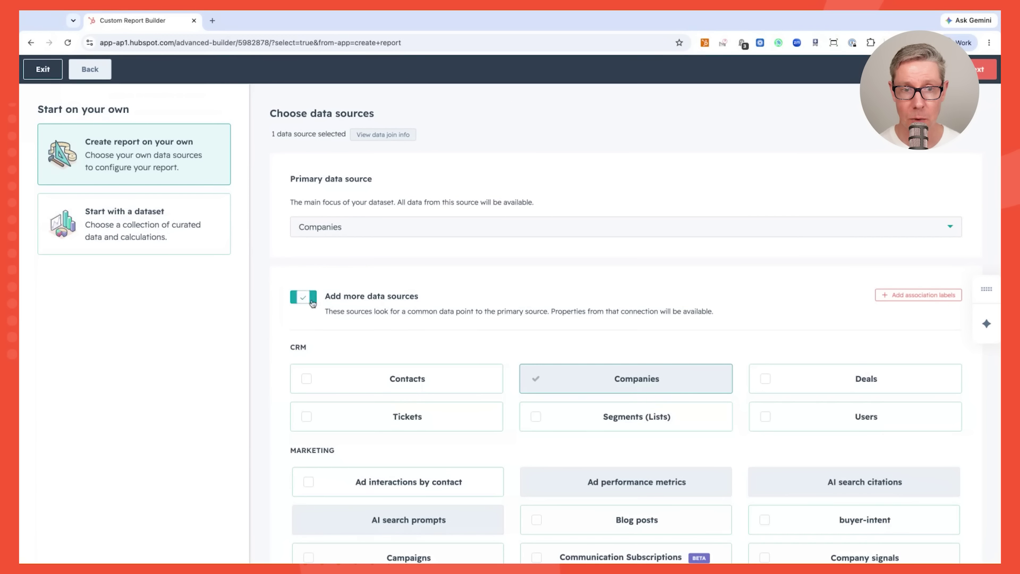
left_click(764, 382)
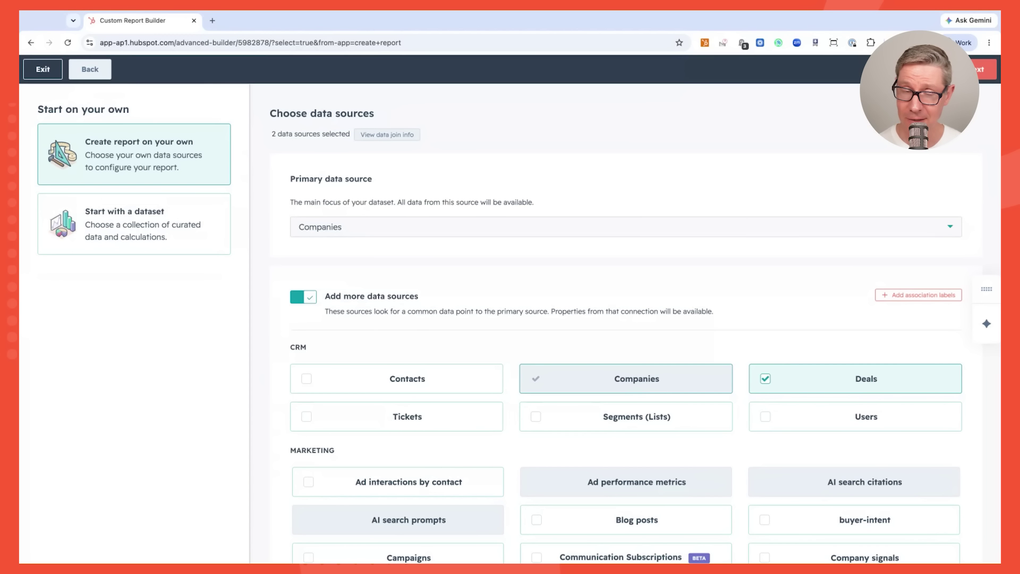
left_click(987, 69)
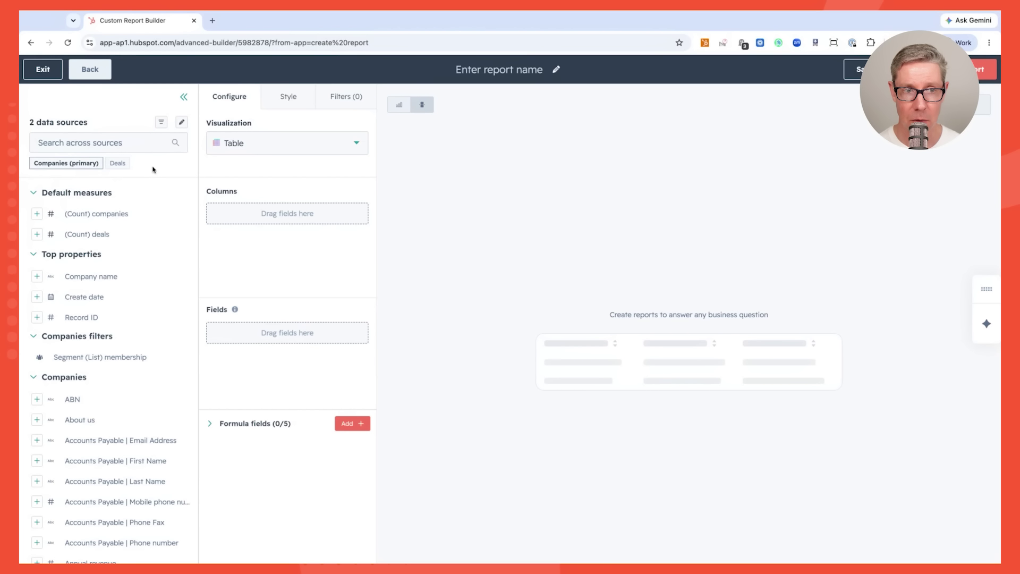
- Switch the report to summarized data and turn off refreshing as changes are made
left_click(399, 105)
left_click(967, 105)
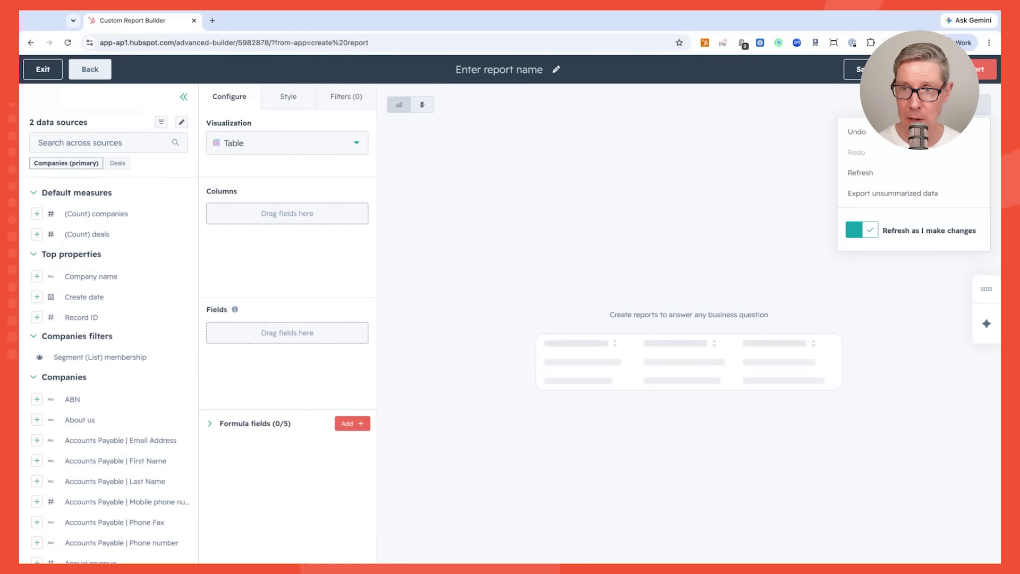
left_click(855, 234)
left_click(627, 221)
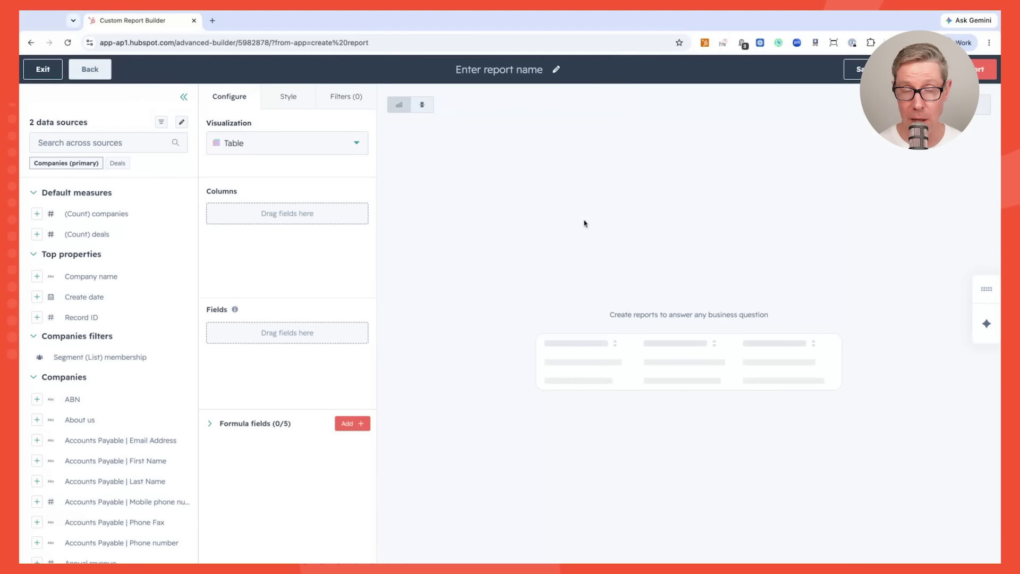
- Set the visualization to Pivot table and add the Company name property to the report's fields
left_click(323, 150)
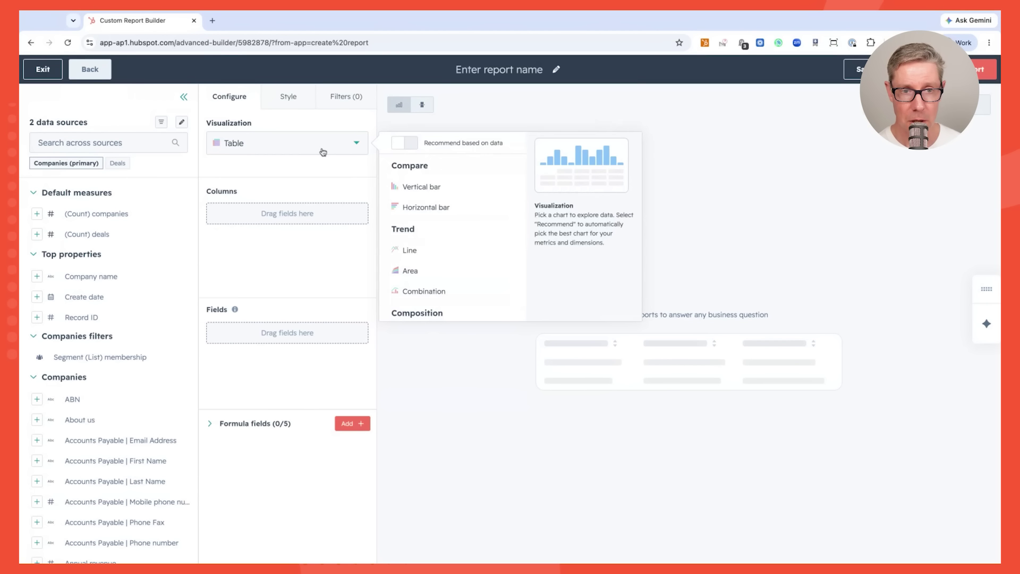
scroll(420, 281, "down", 4)
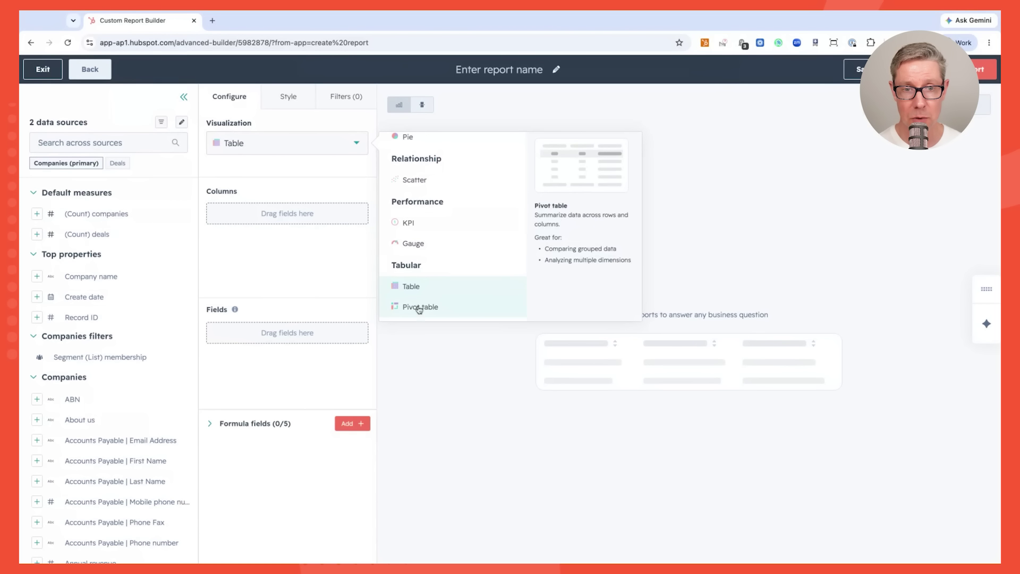
left_click(420, 306)
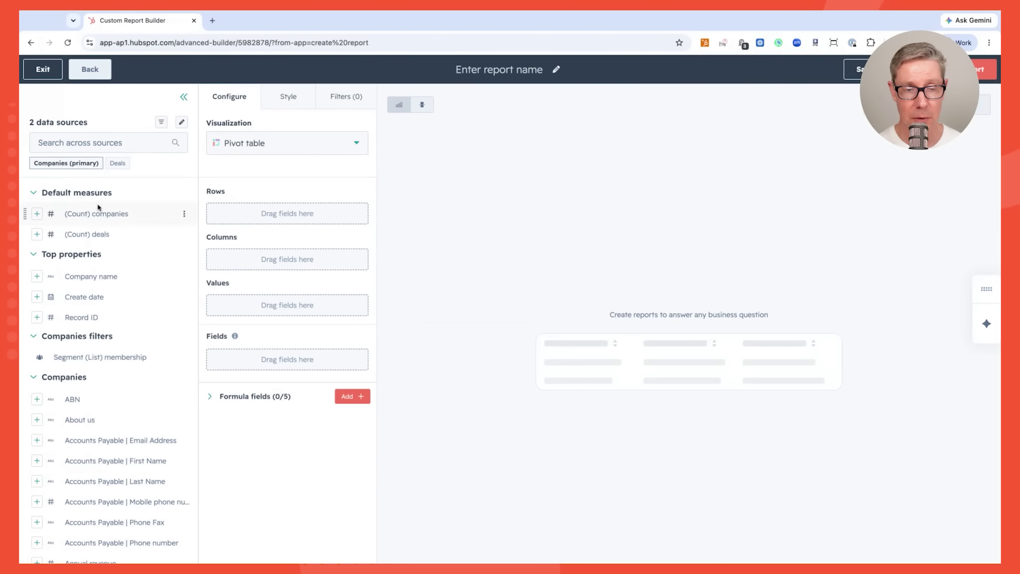
left_click_drag(75, 279, 223, 361)
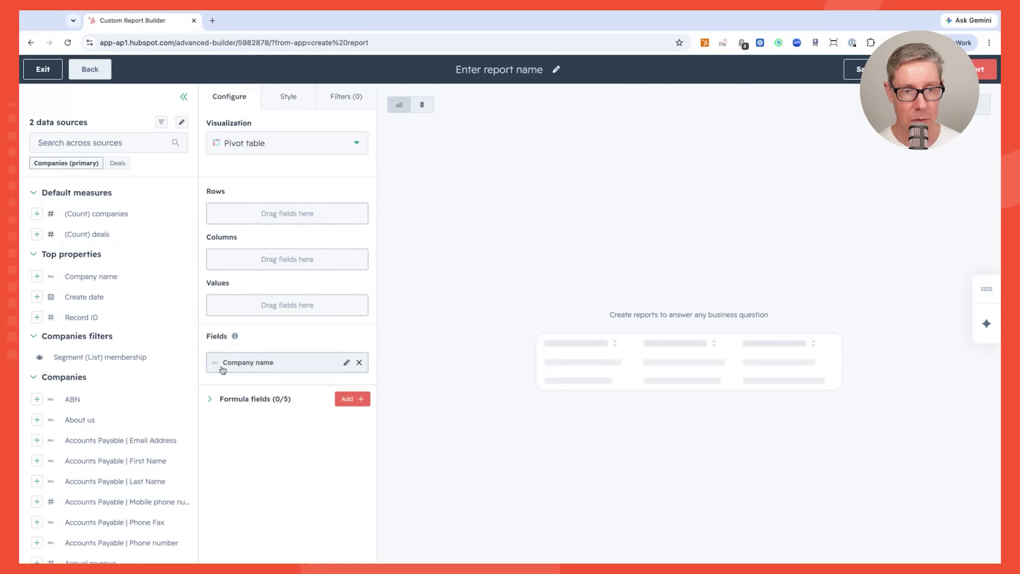
- Search the data sources for "close" and add the Deals Close date property to the report's fields
scroll(107, 389, "down", 4)
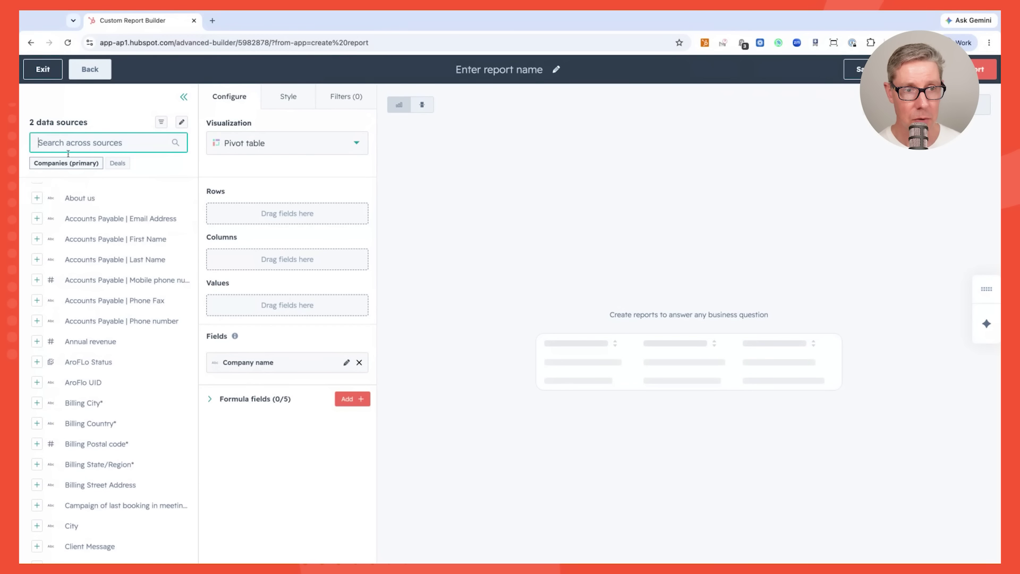
left_click(117, 163)
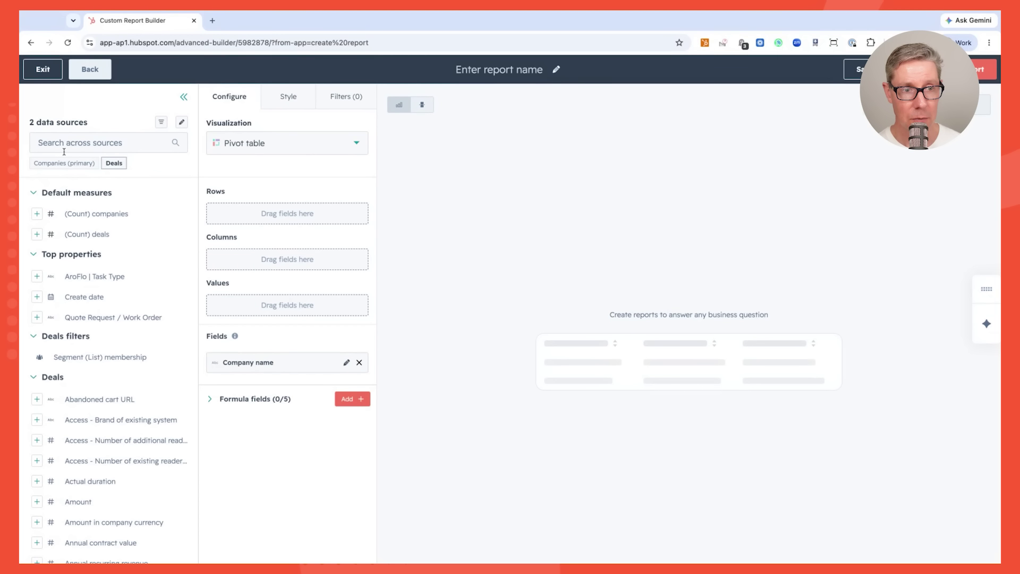
left_click(56, 146)
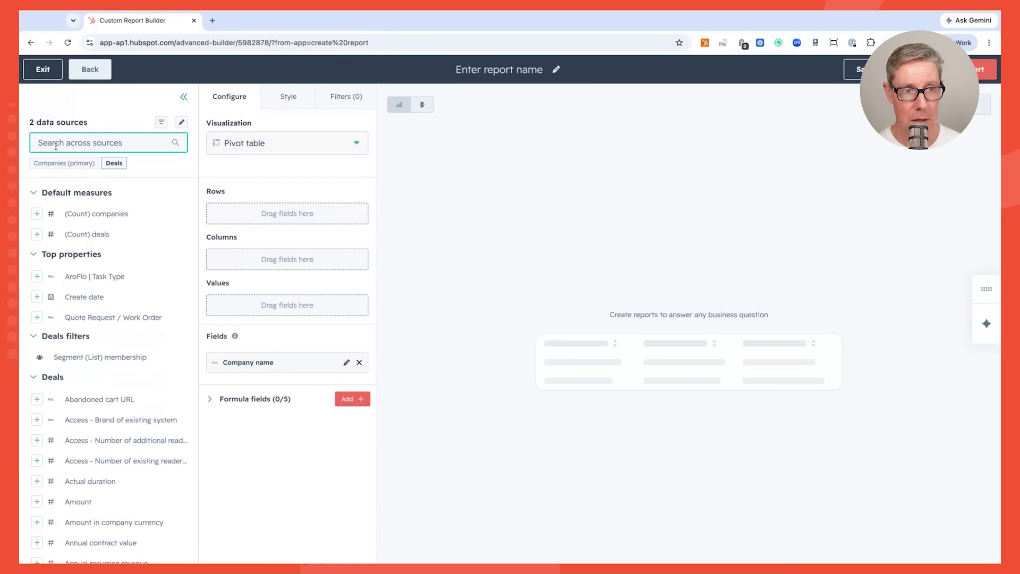
type("close")
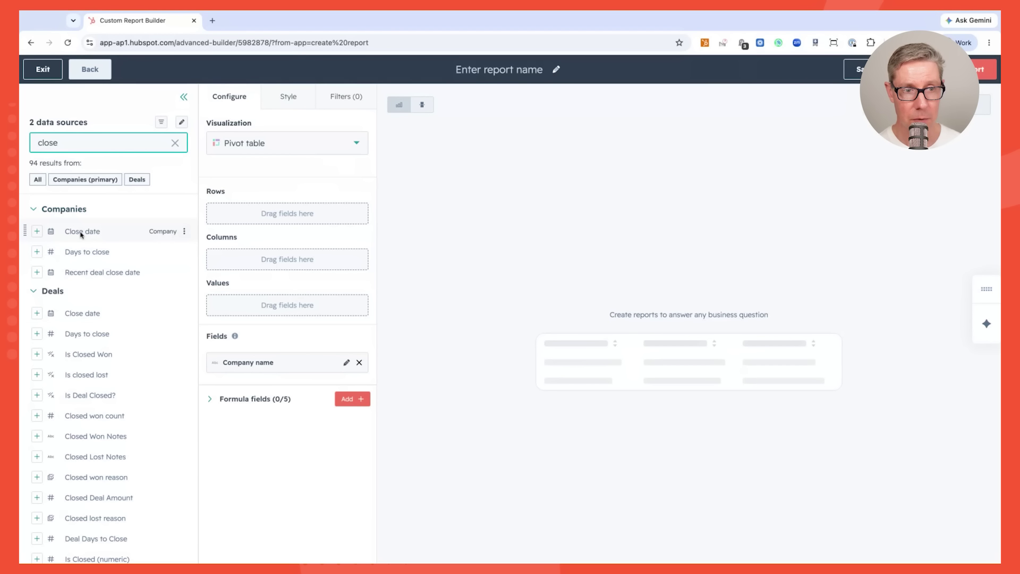
left_click_drag(80, 317, 264, 365)
- Set the Close date field's frequency to Yearly and apply it
left_click(264, 364)
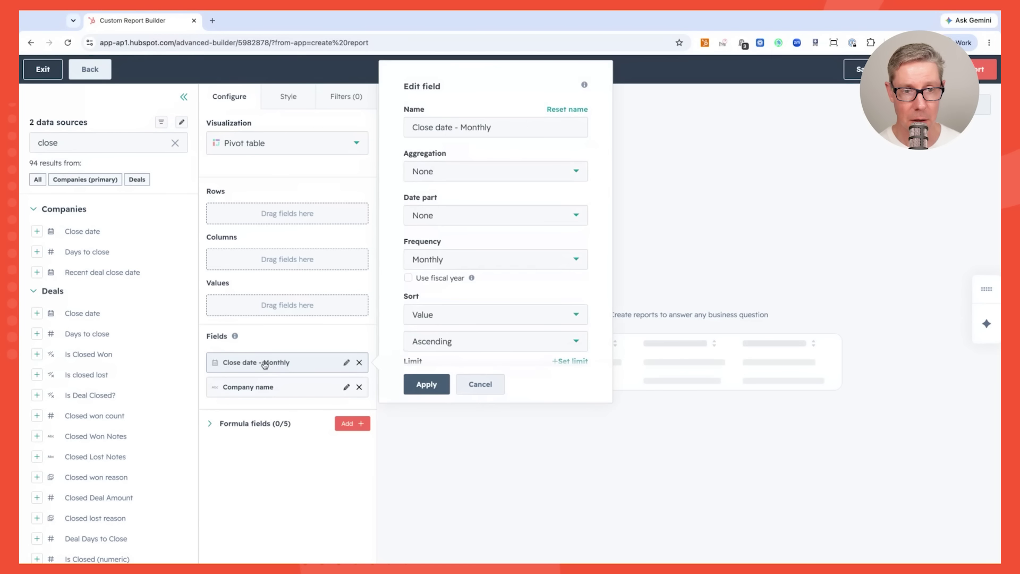
left_click(449, 259)
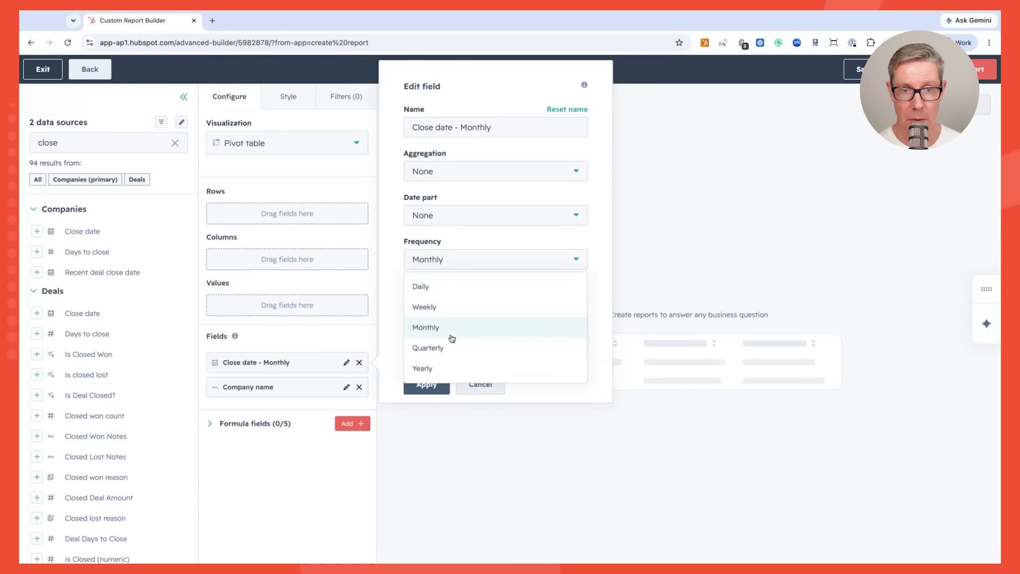
left_click(419, 367)
left_click(412, 386)
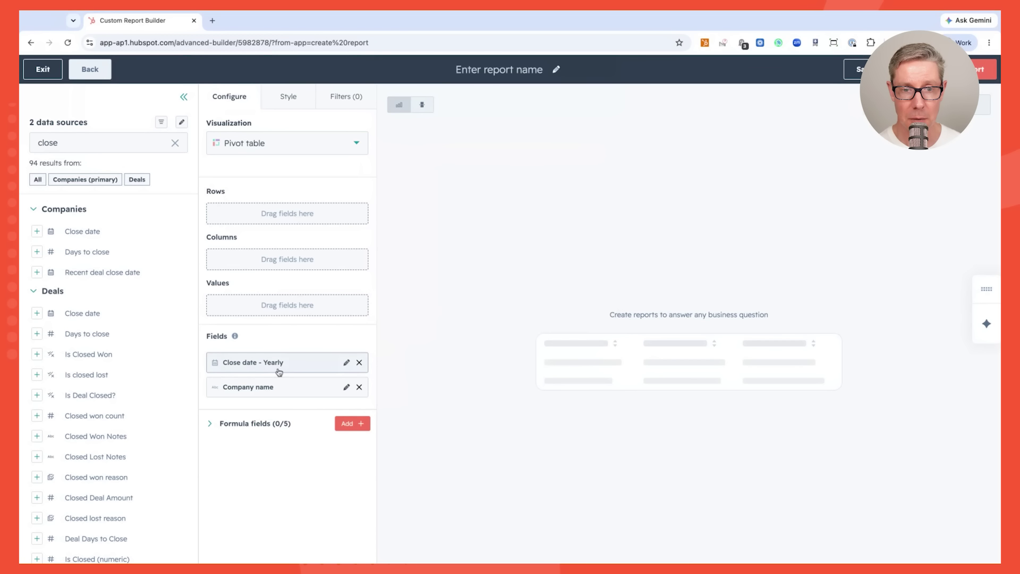
- Search the data sources for "amou" and add the Deals Amount property to the report's fields
left_click_drag(49, 143, 61, 142)
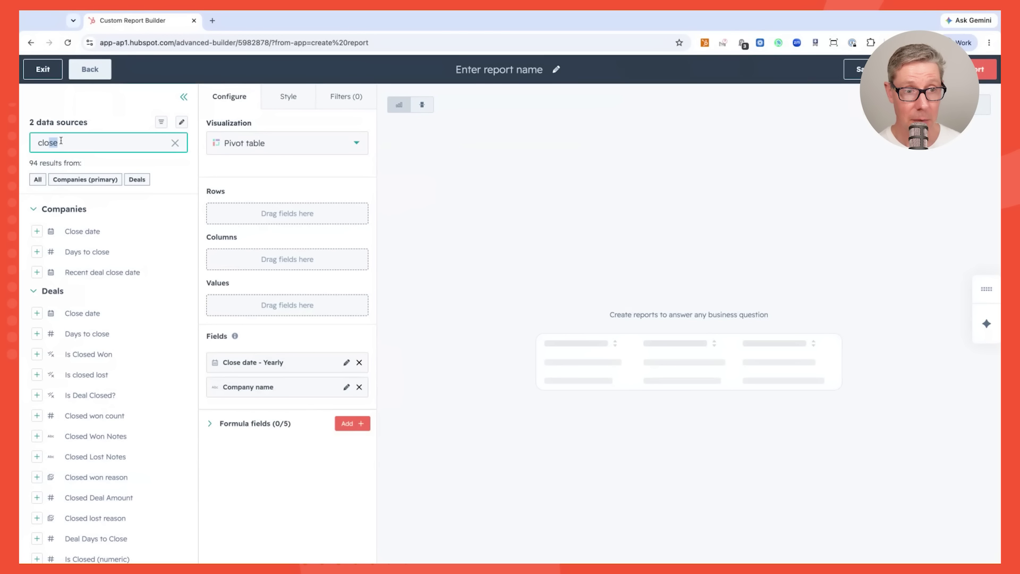
double_click(61, 141)
type("amou")
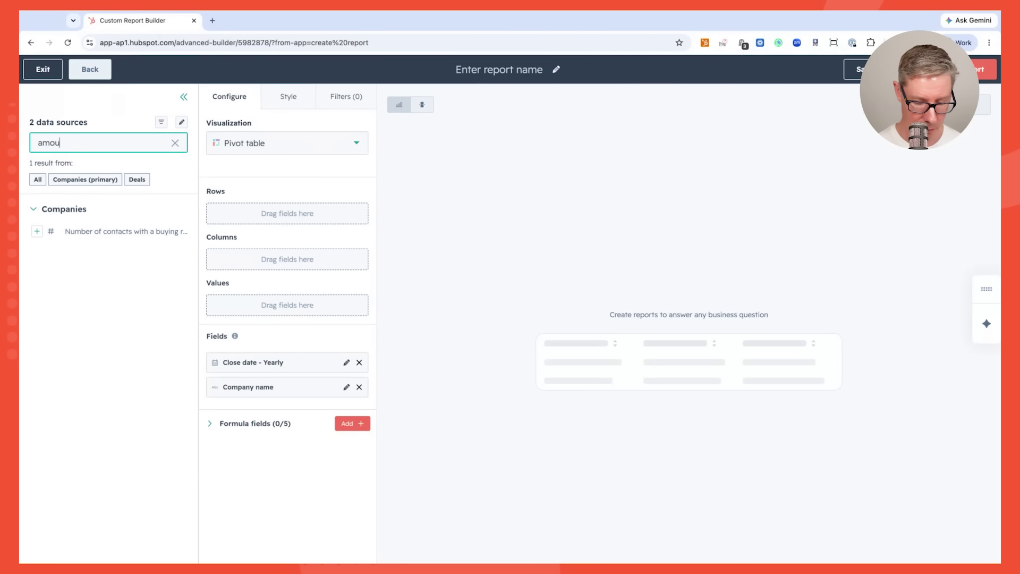
left_click(73, 275)
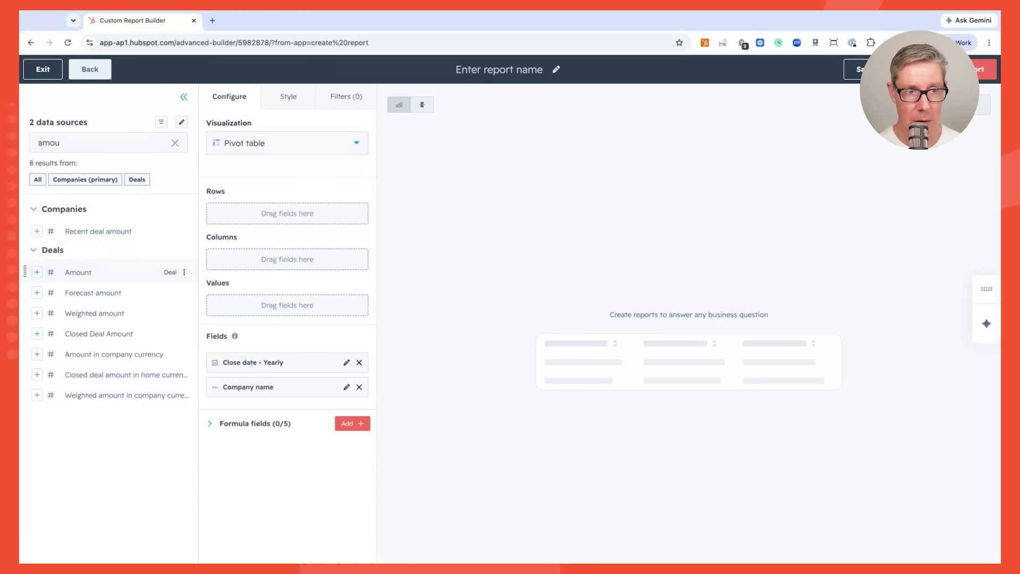
left_click_drag(73, 272, 245, 357)
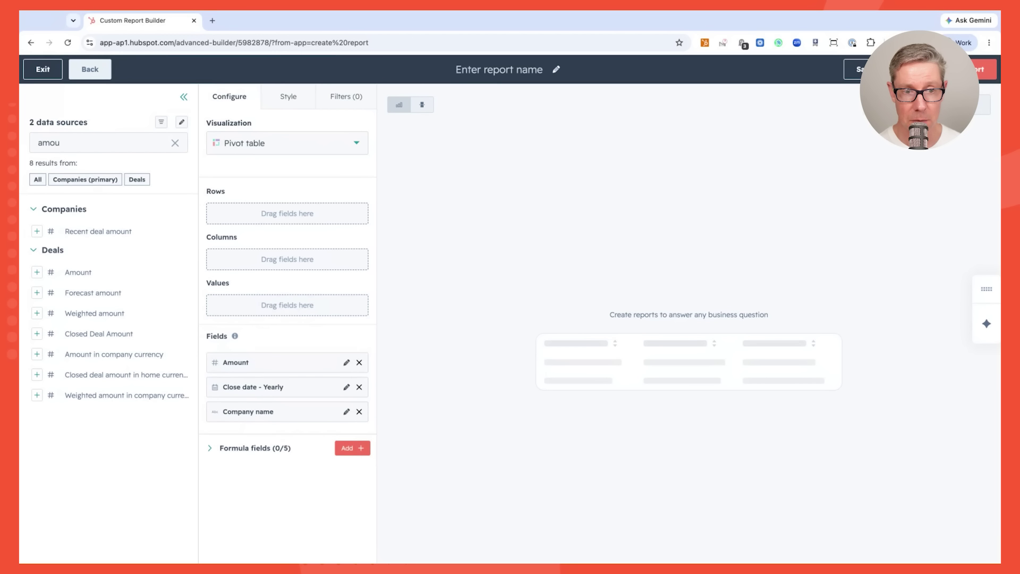
- Lay out the pivot table with Company name as rows, yearly Close date as columns and Amount as values
left_click_drag(231, 412, 232, 221)
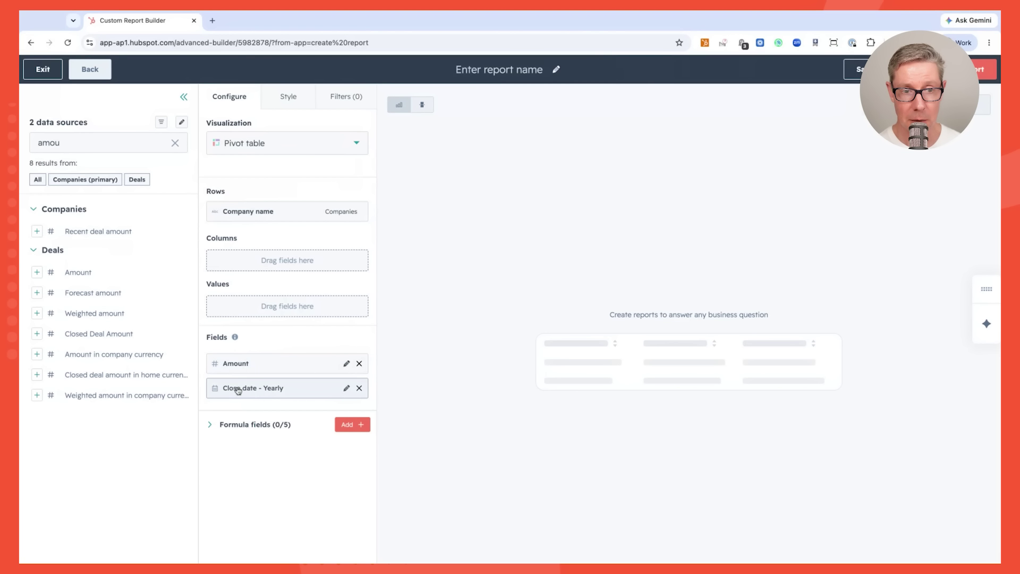
left_click_drag(238, 390, 242, 288)
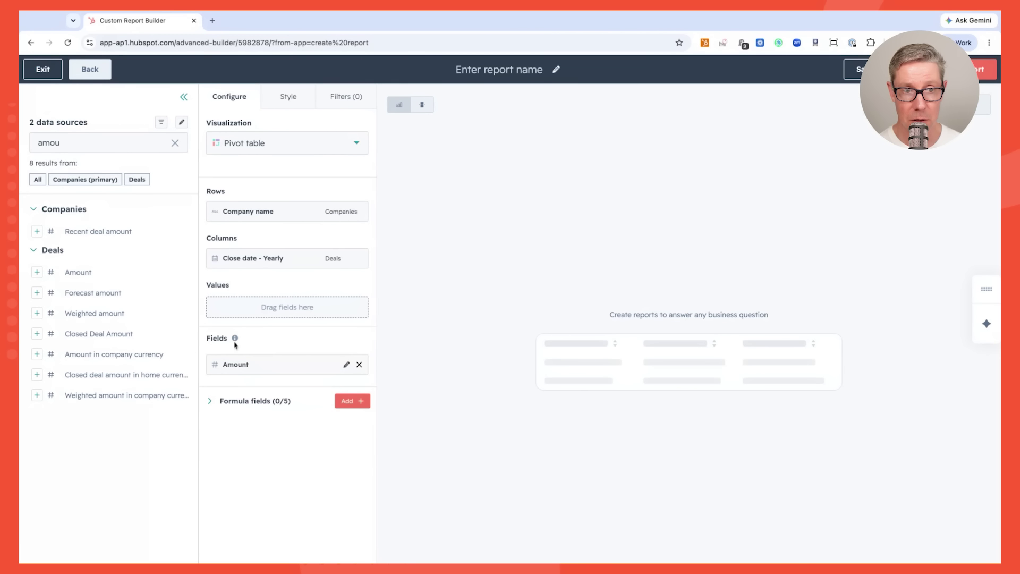
left_click_drag(234, 365, 235, 365)
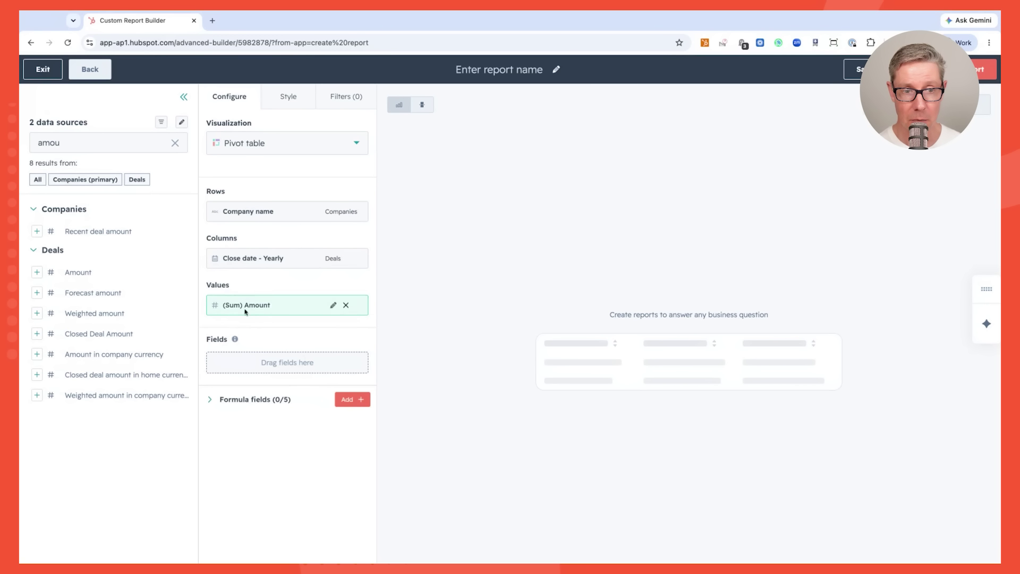
- Find the Deals Close date property by searching "close" and apply it as an "is known" report filter
left_click(339, 98)
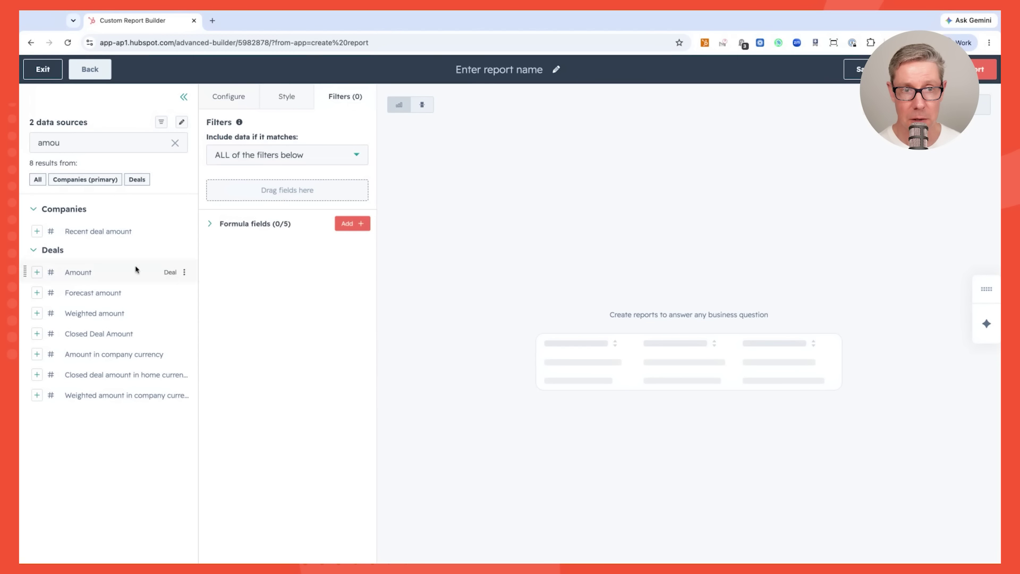
double_click(69, 140)
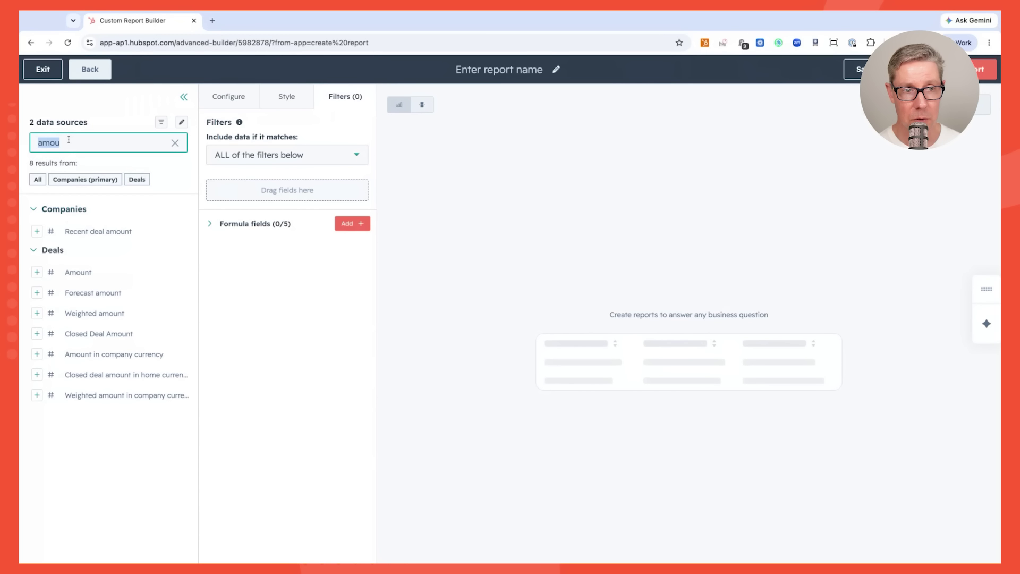
type("clos")
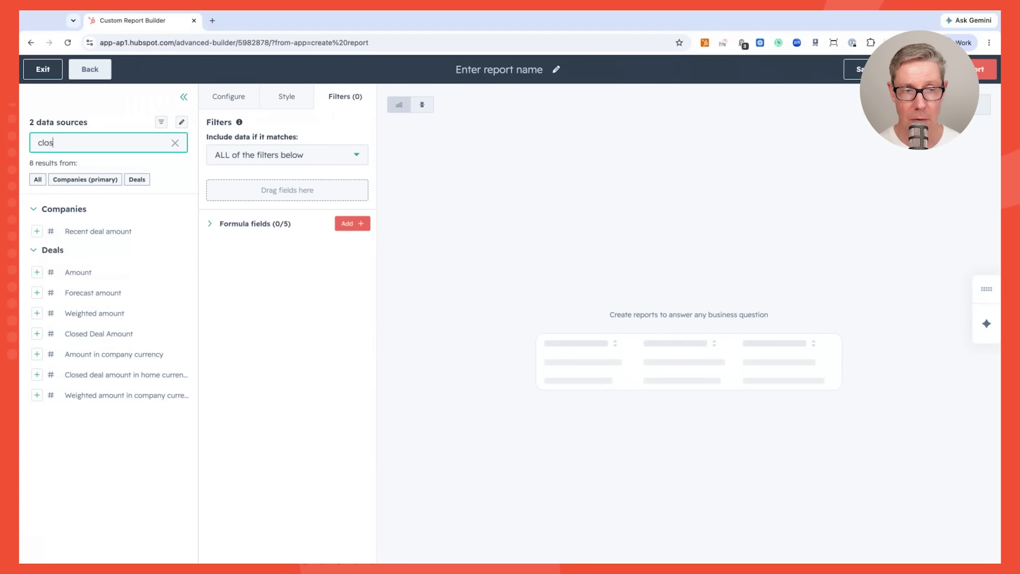
type("e")
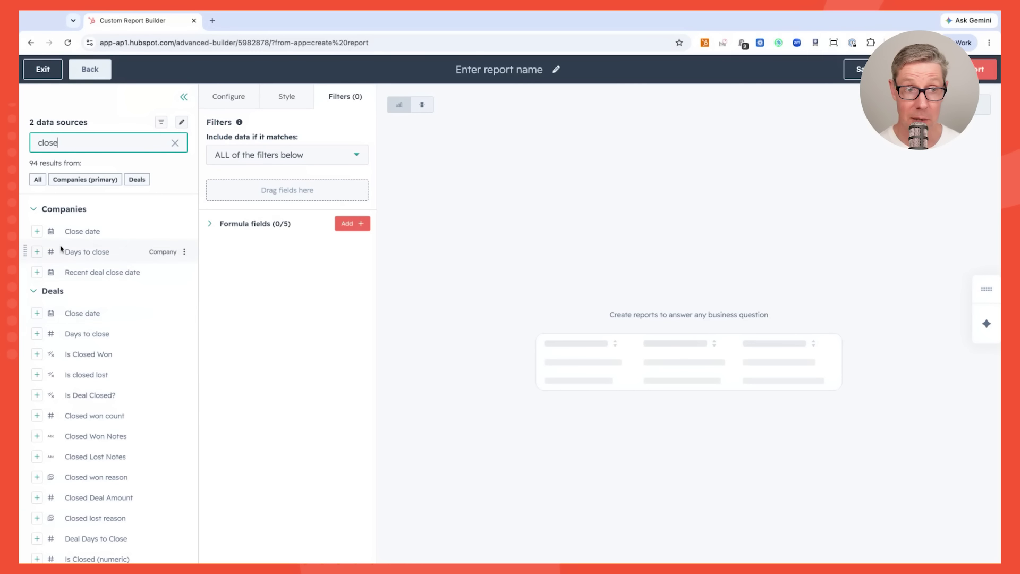
left_click(88, 316)
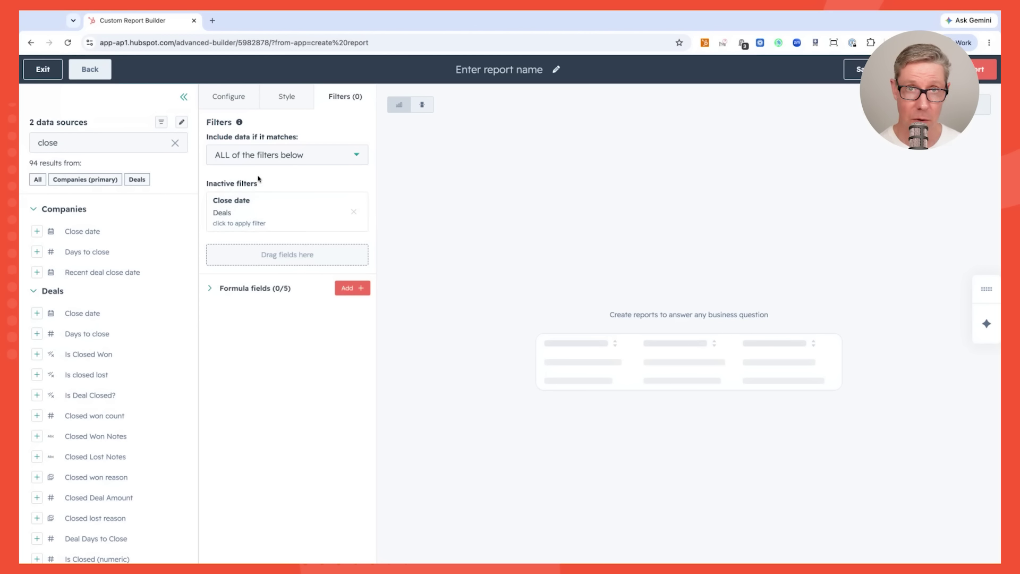
left_click(255, 214)
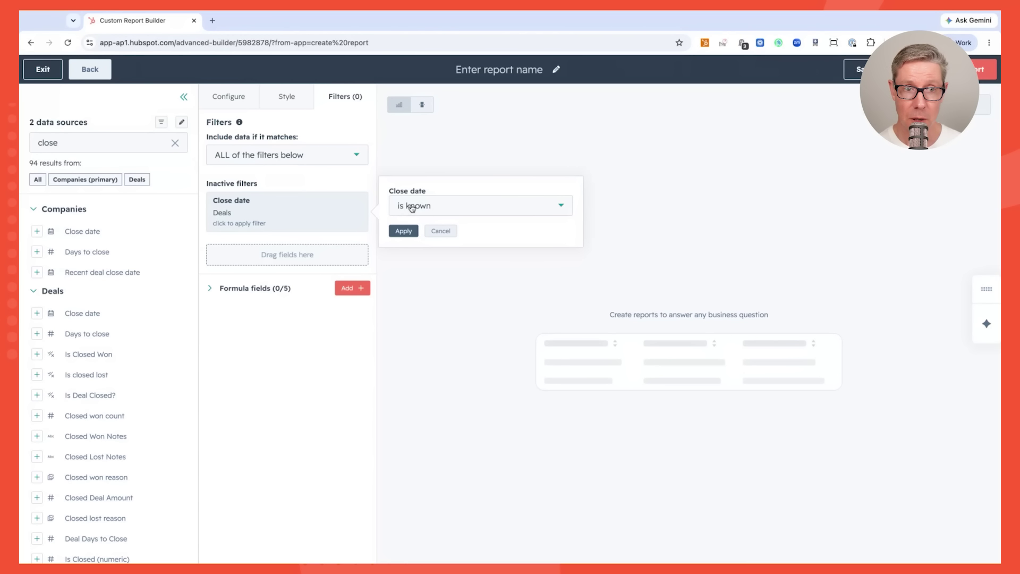
left_click(403, 231)
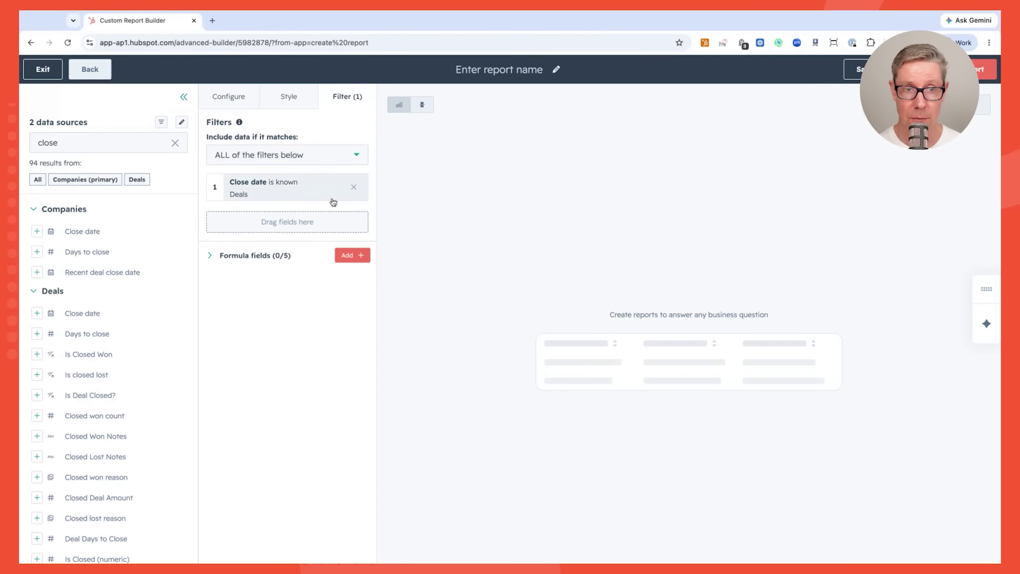
- Add a second Deals Close date filter that is between 01/01/2023 and 31/12/2026, and apply it
left_click_drag(73, 321, 267, 228)
left_click(260, 244)
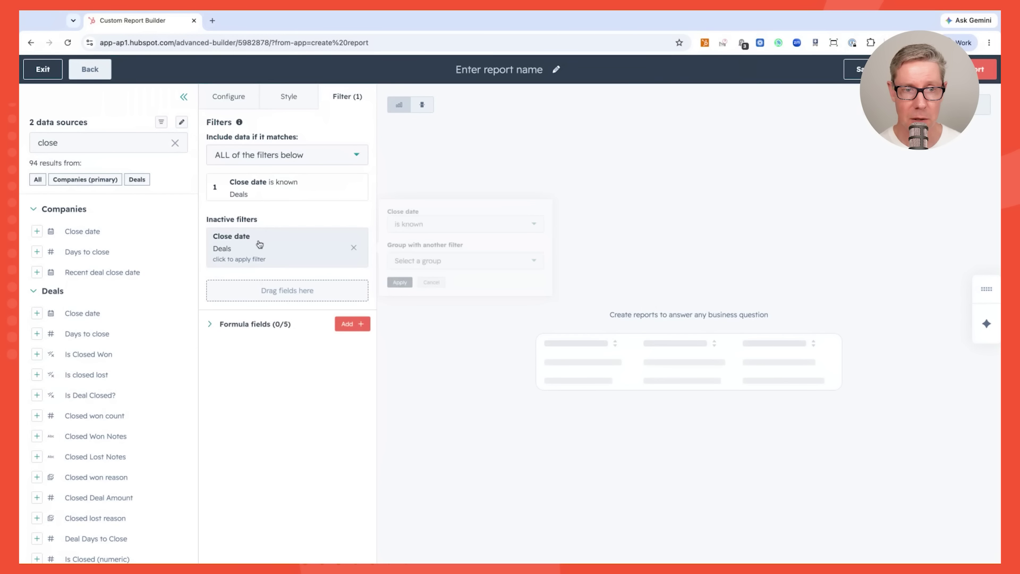
left_click(454, 225)
scroll(461, 298, "up", 5)
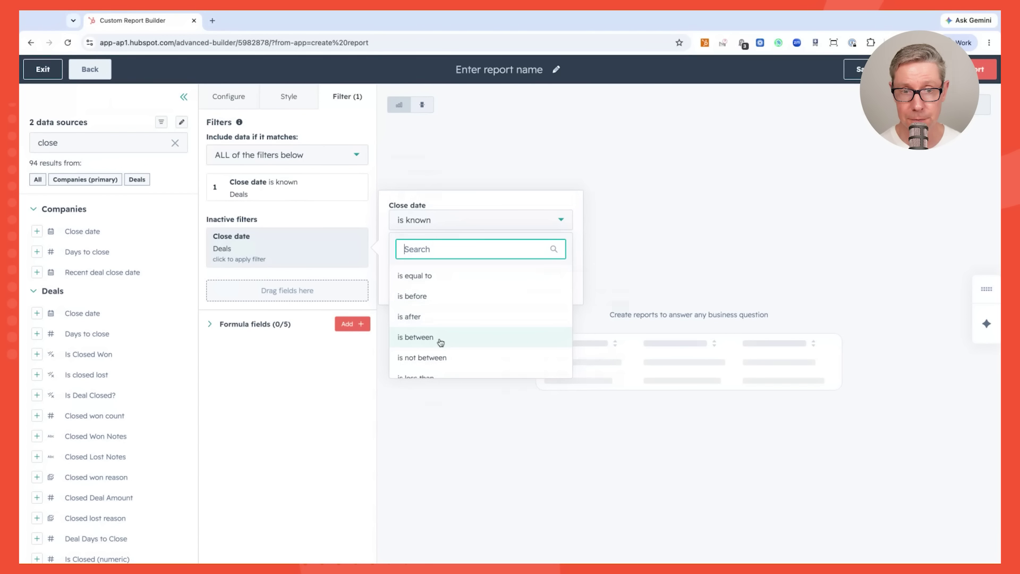
left_click(440, 340)
type("31/12/")
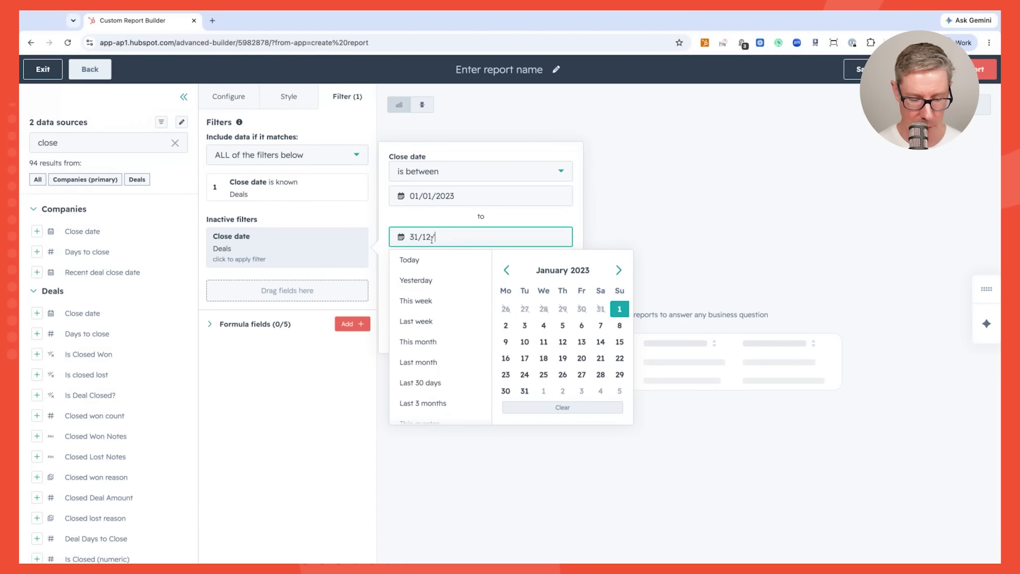
type("2026")
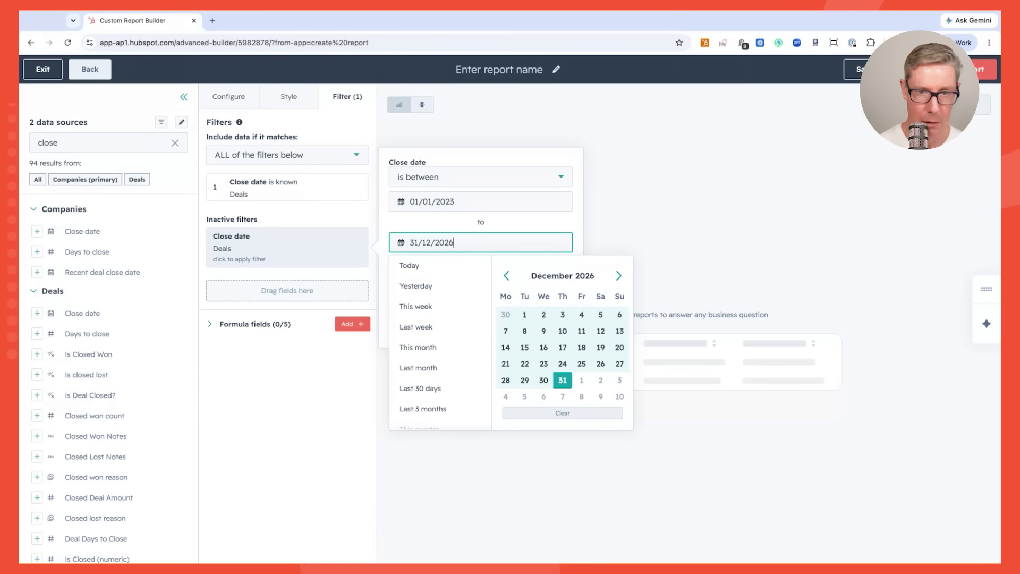
left_click(384, 296)
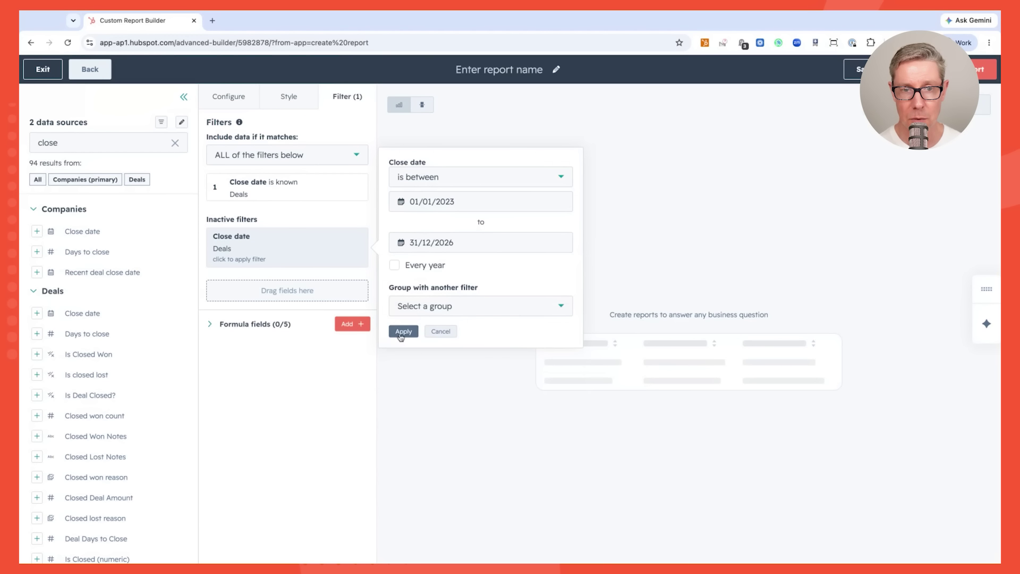
left_click(402, 333)
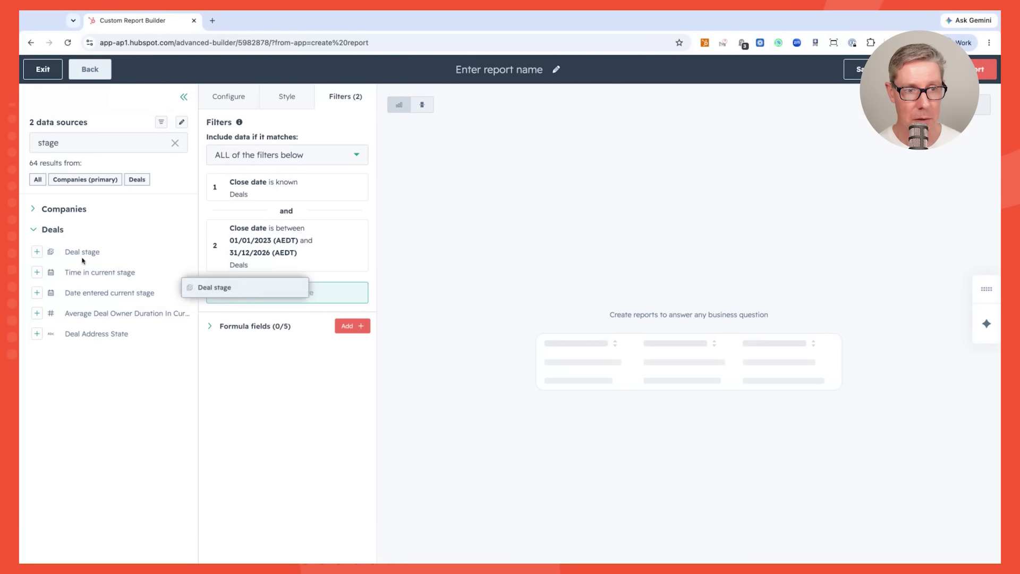
- Add the Deals property Deal stage as a filter set to is any of All closed won, and apply it
left_click_drag(194, 290, 239, 299)
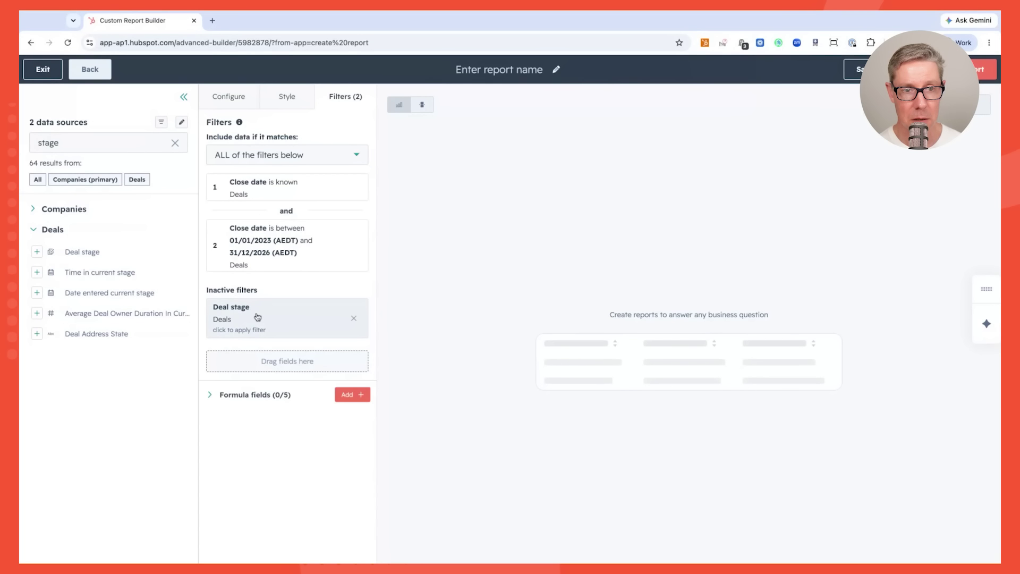
left_click(256, 314)
left_click(438, 296)
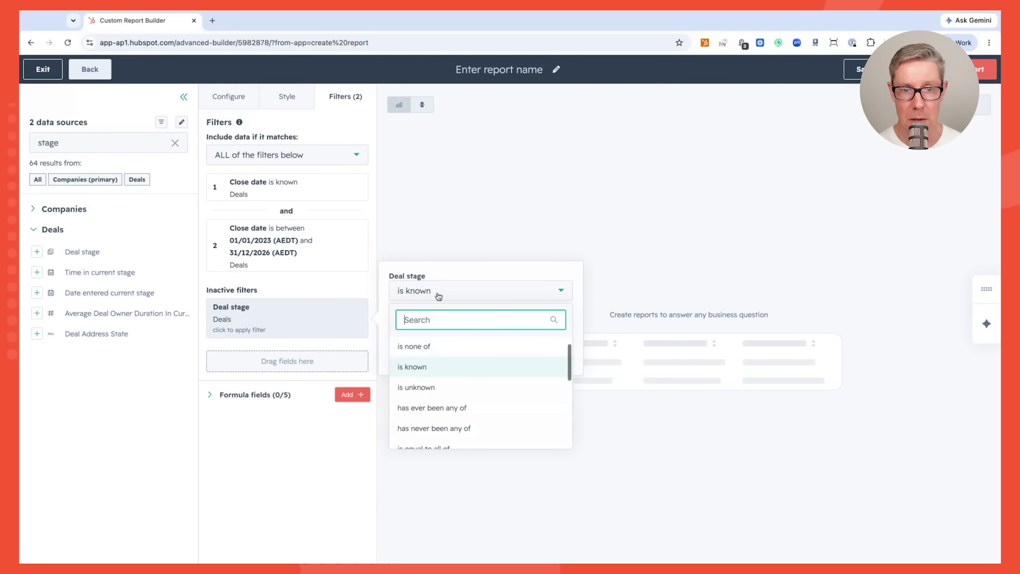
scroll(431, 351, "up", 1)
left_click(426, 349)
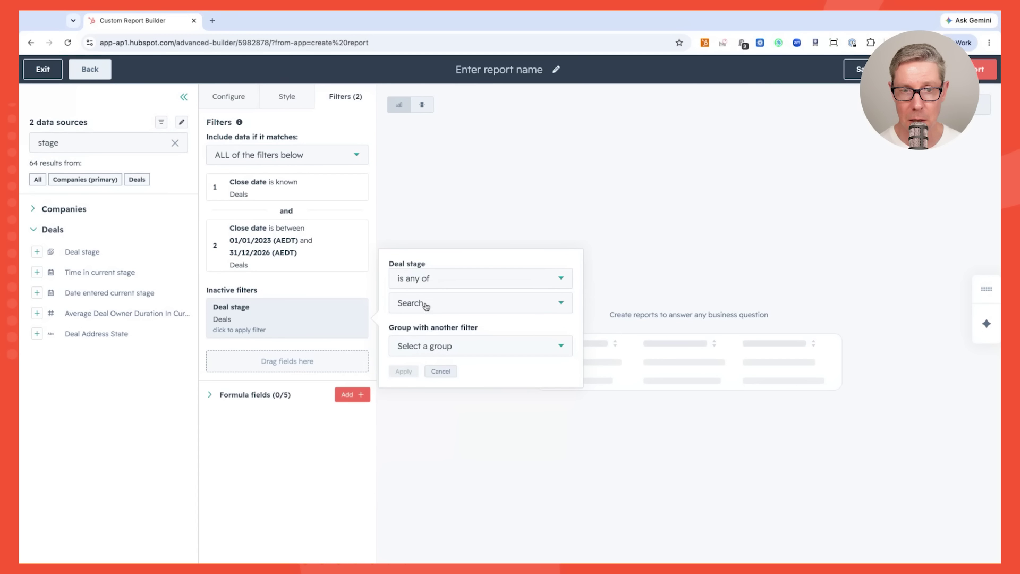
left_click(427, 306)
left_click(405, 360)
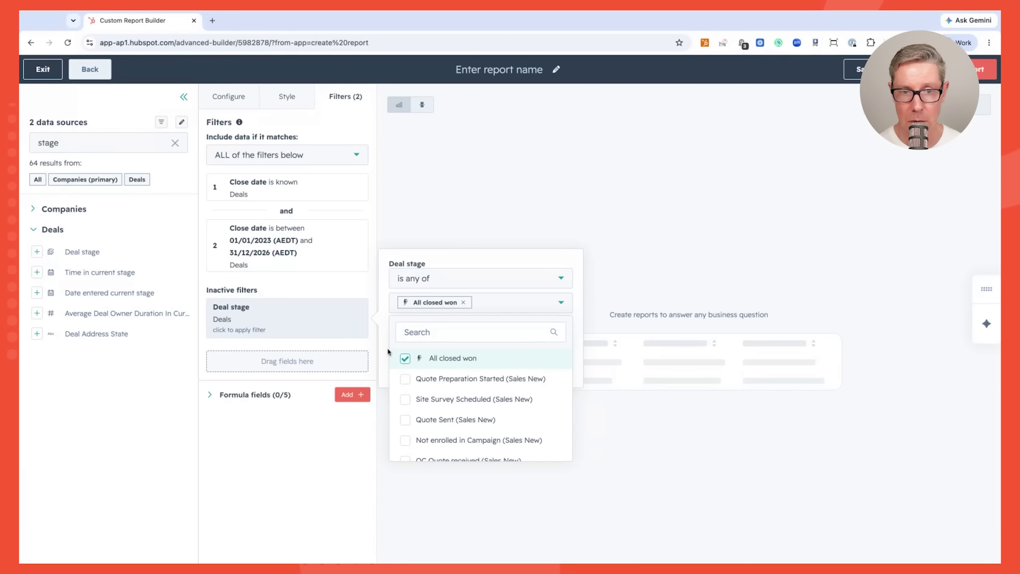
left_click(385, 349)
left_click(399, 371)
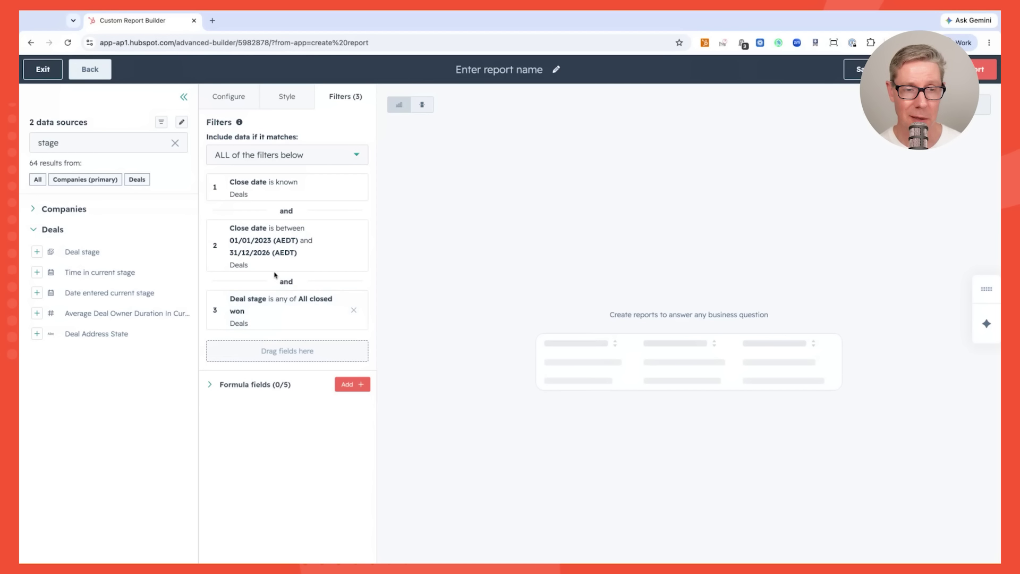
- Load the pivot table's data by briefly enabling Refresh as I make changes, and return to manual refreshing
left_click(229, 97)
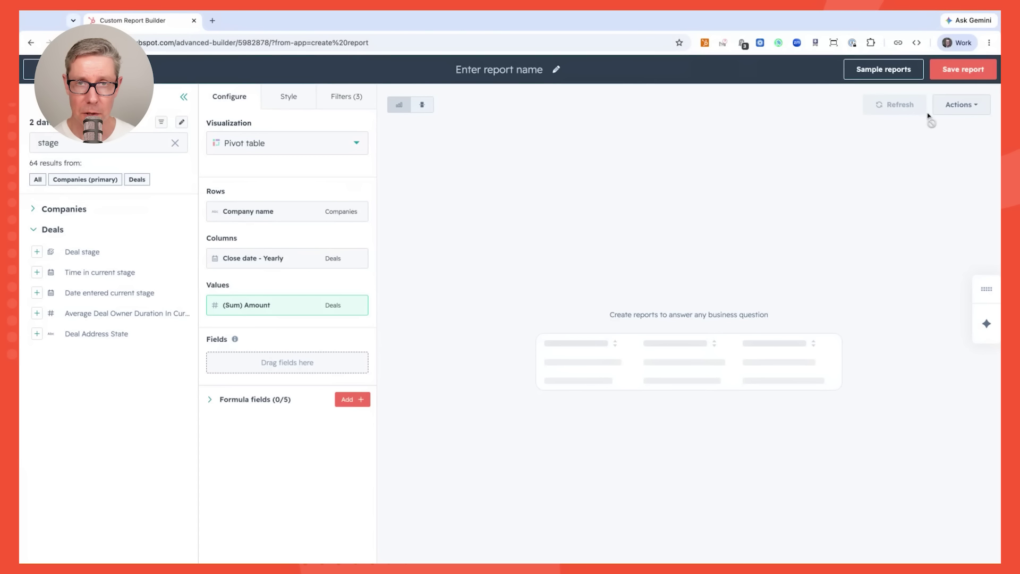
left_click(946, 112)
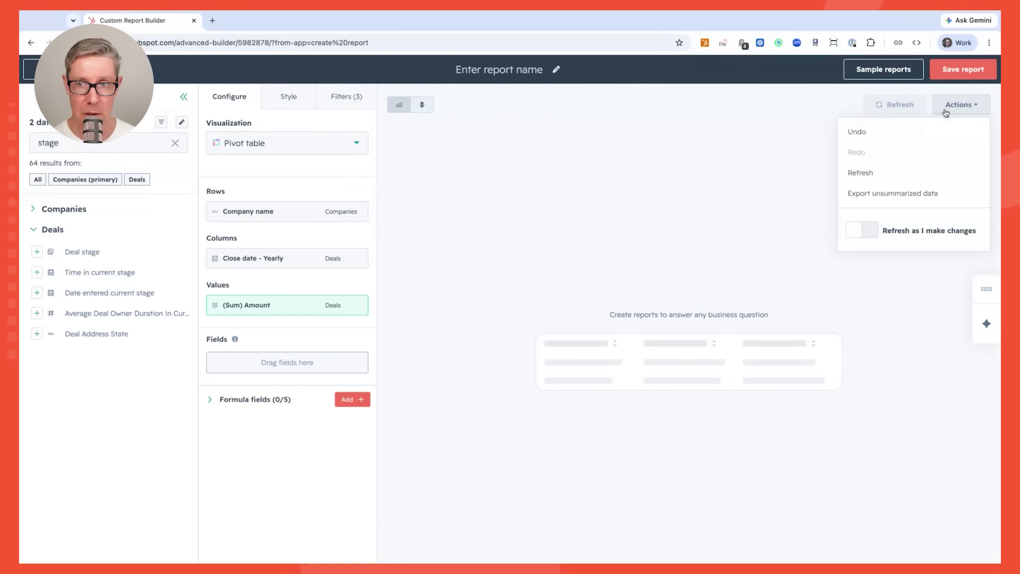
left_click(871, 234)
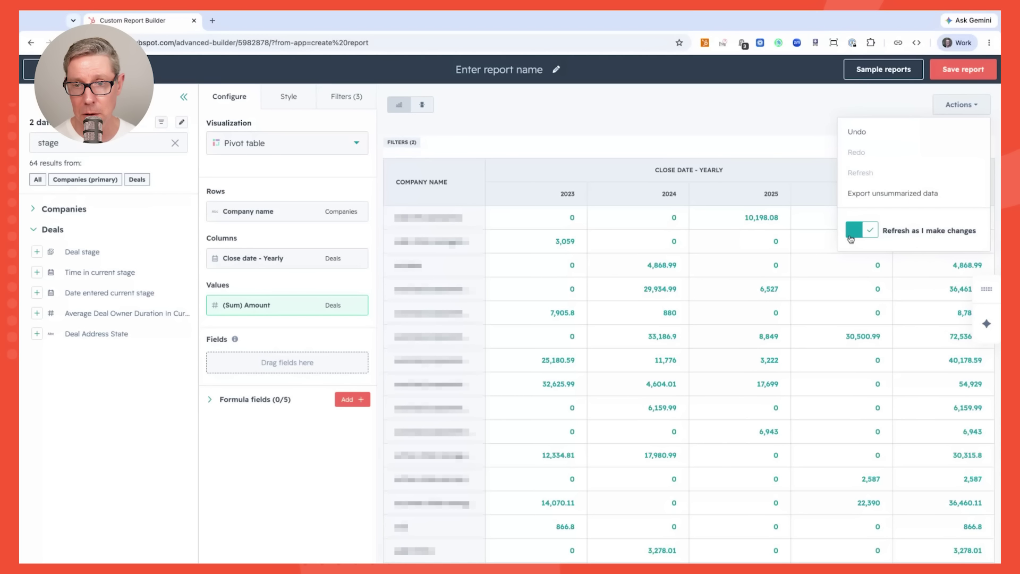
left_click(846, 227)
left_click(895, 105)
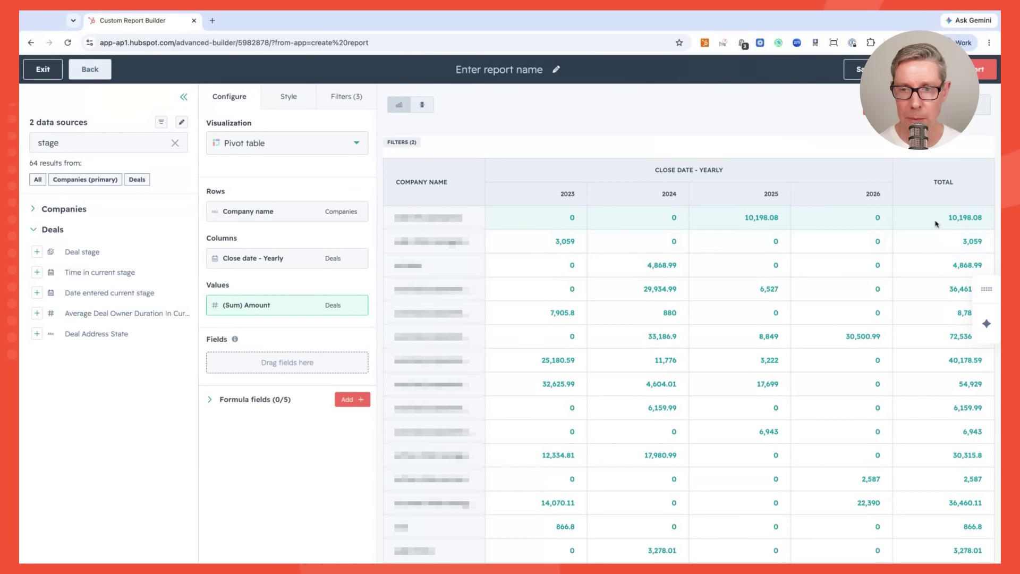
- Sort the Company name rows by (Sum) Amount in descending order
left_click(252, 214)
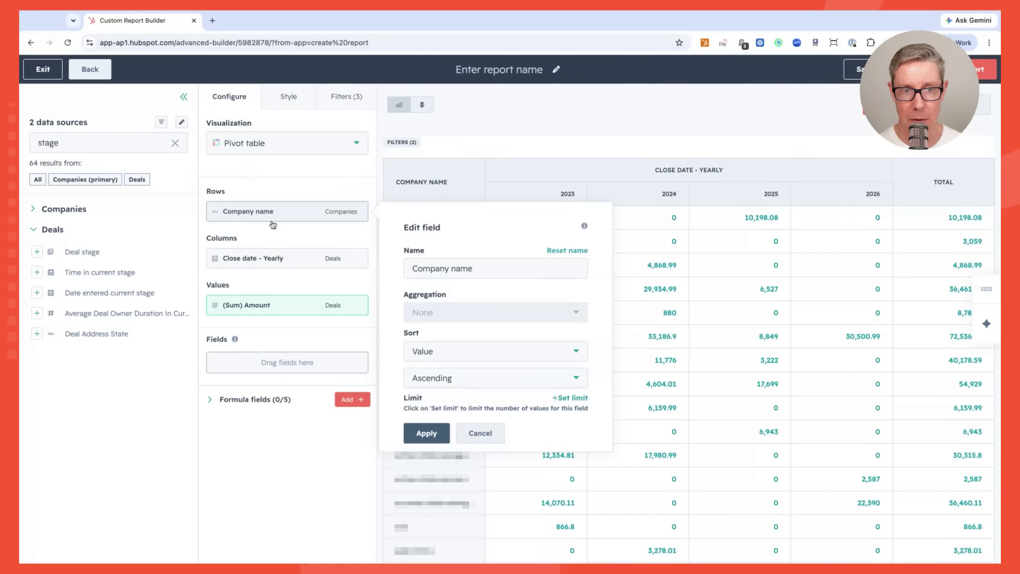
left_click(431, 383)
left_click(430, 425)
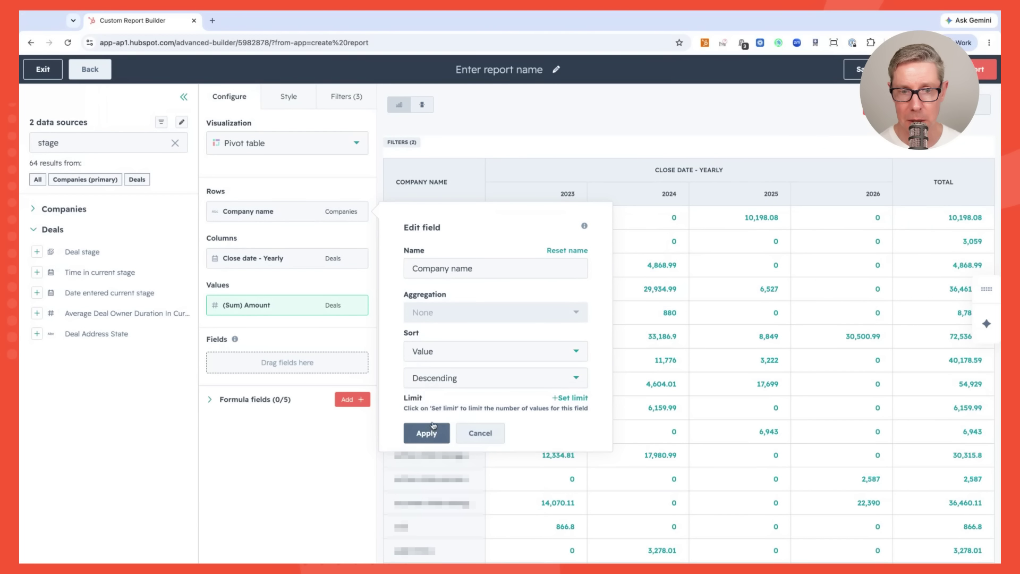
left_click(432, 355)
left_click(434, 399)
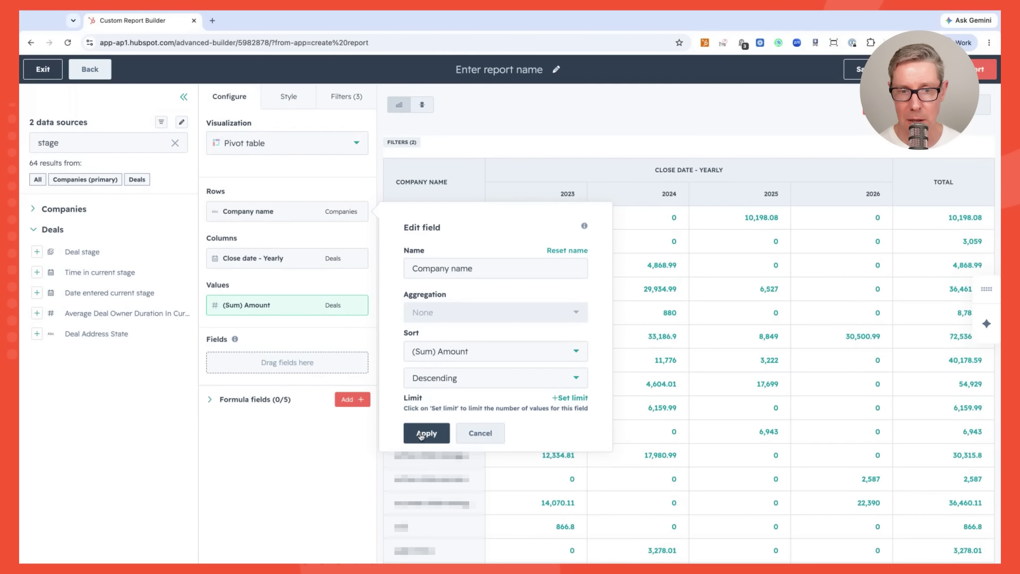
left_click(480, 433)
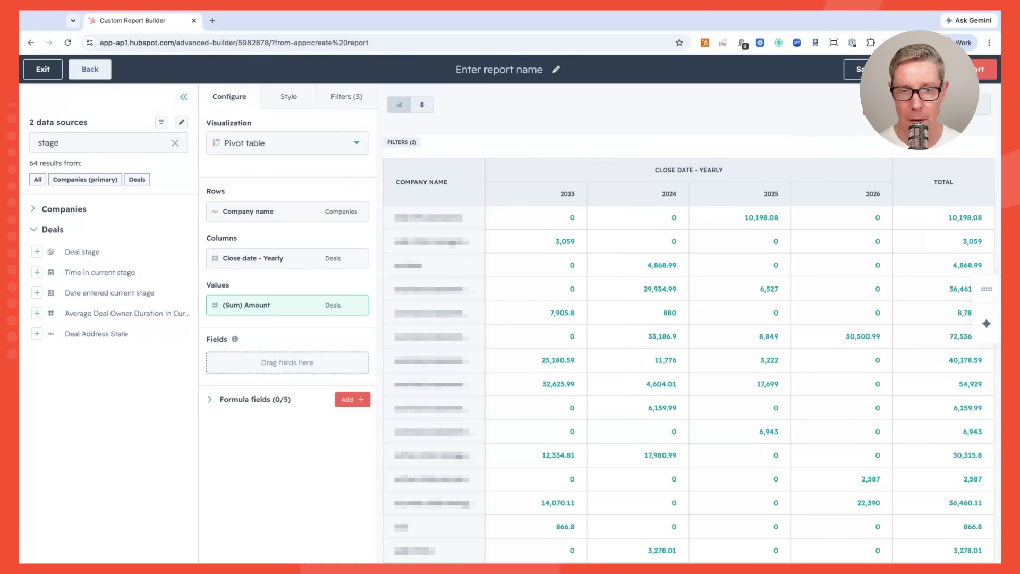